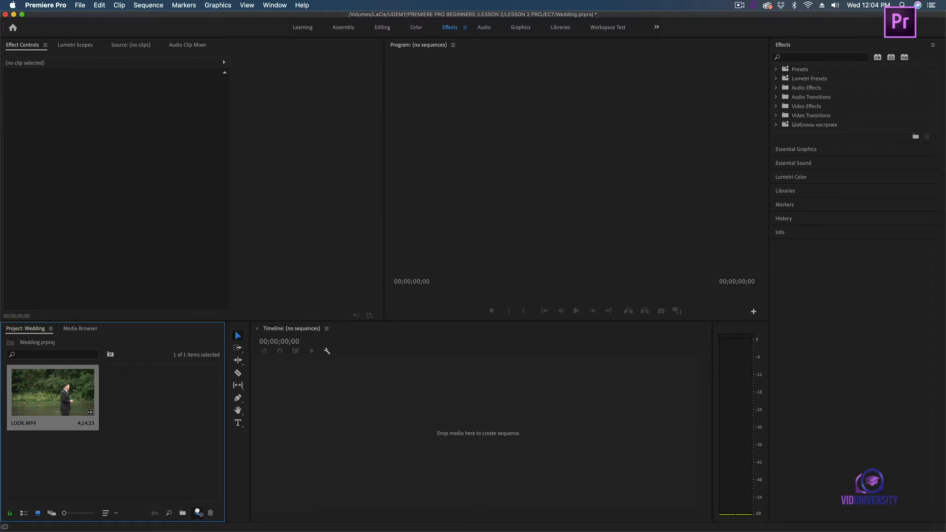
# Create a sequence from the LOOK.MP4 clip and rename it Wedding.
pyautogui.moveTo(198, 513); pyautogui.dragTo(198, 512)
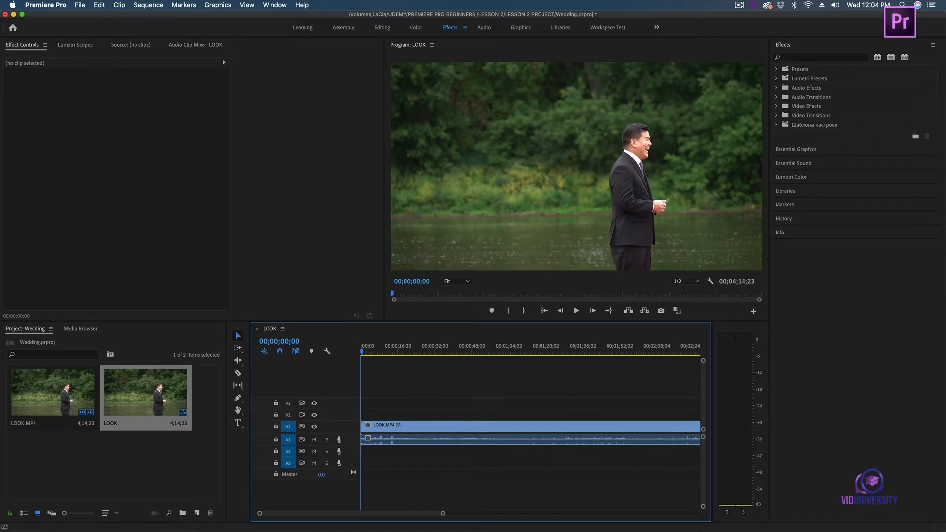
pyautogui.click(116, 425)
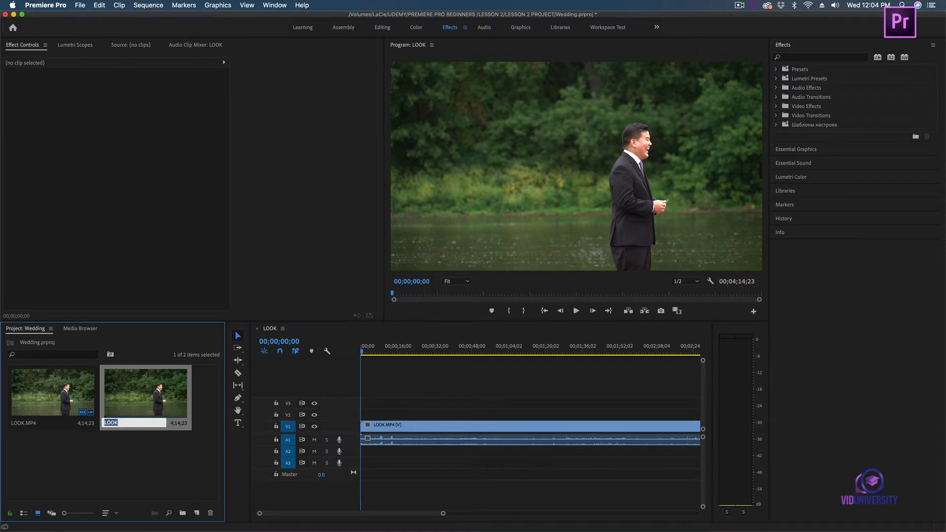
pyautogui.write('Wedding')
pyautogui.click(23, 453)
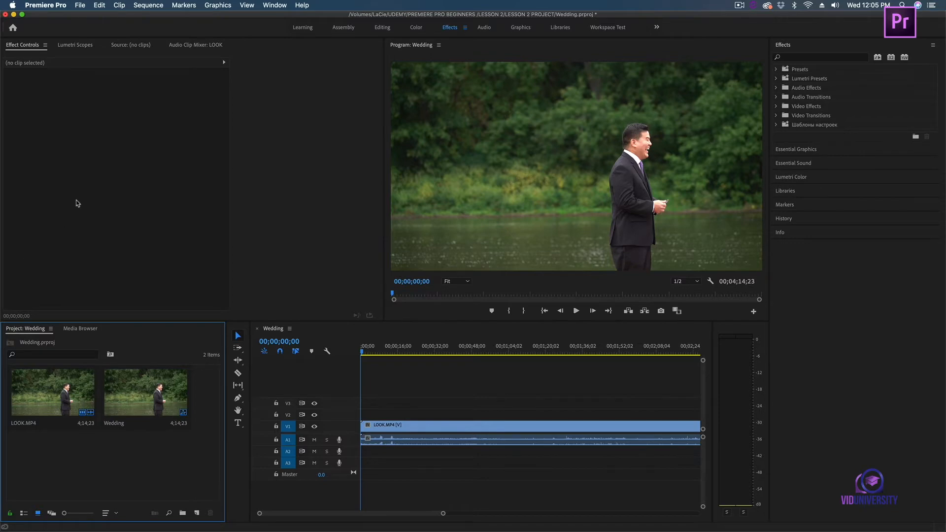
# Open the setup for a new sequence.
pyautogui.click(80, 6)
pyautogui.moveTo(85, 16)
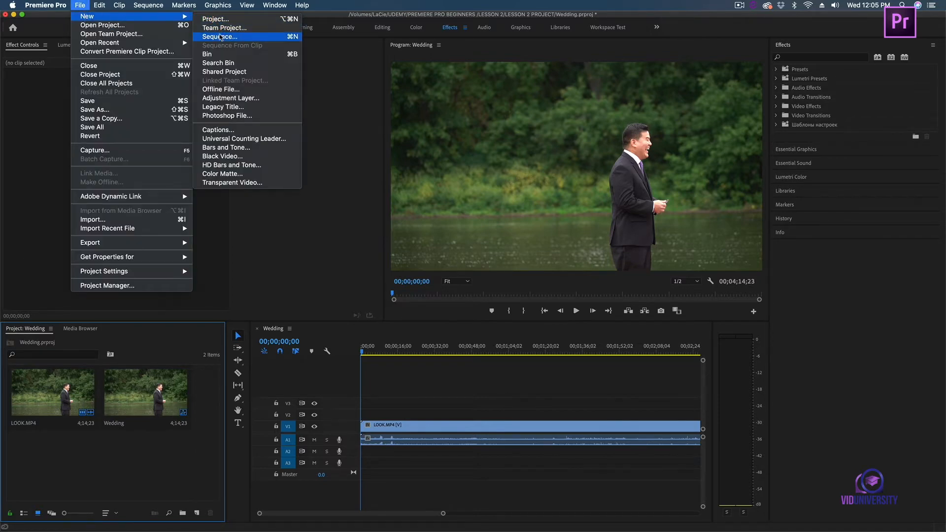
pyautogui.click(220, 37)
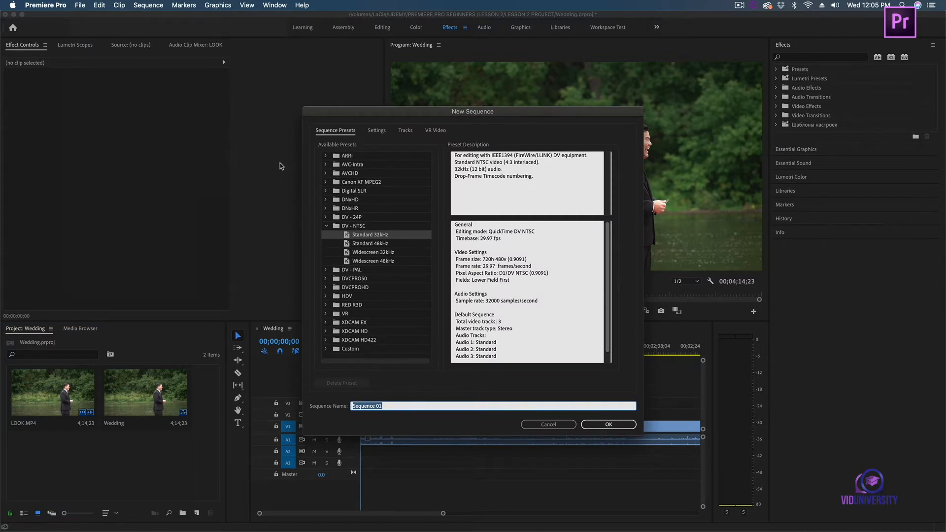
# Examine the sequence presets available under Canon XF MPEG2, XDCAM HD and RED R3D.
pyautogui.click(326, 182)
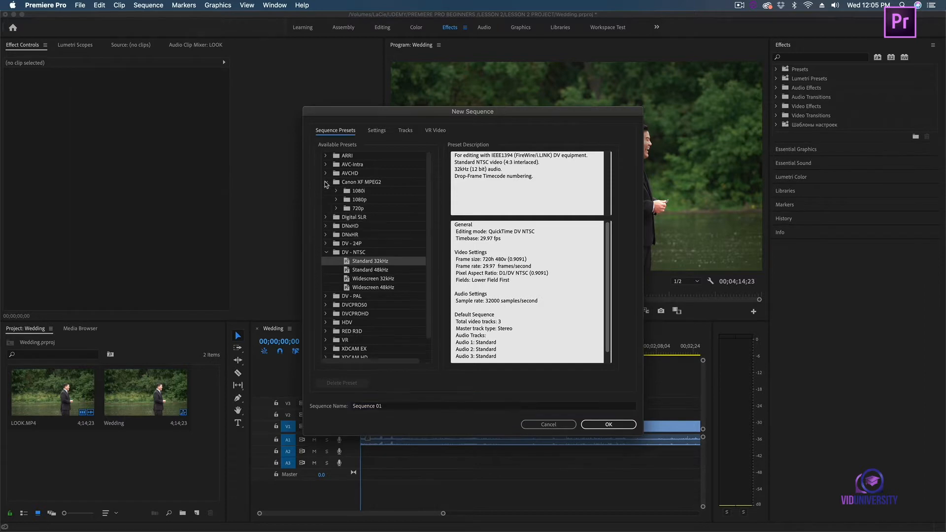
pyautogui.click(325, 182)
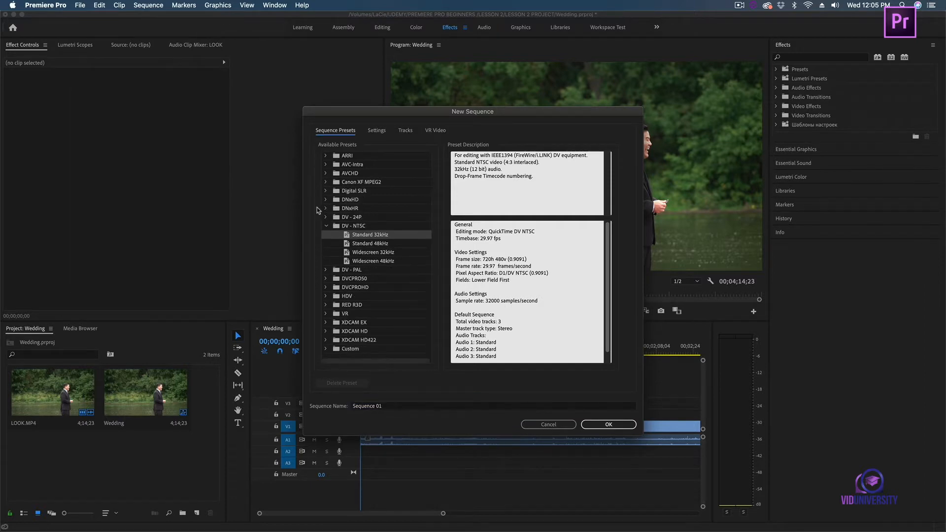
pyautogui.click(326, 331)
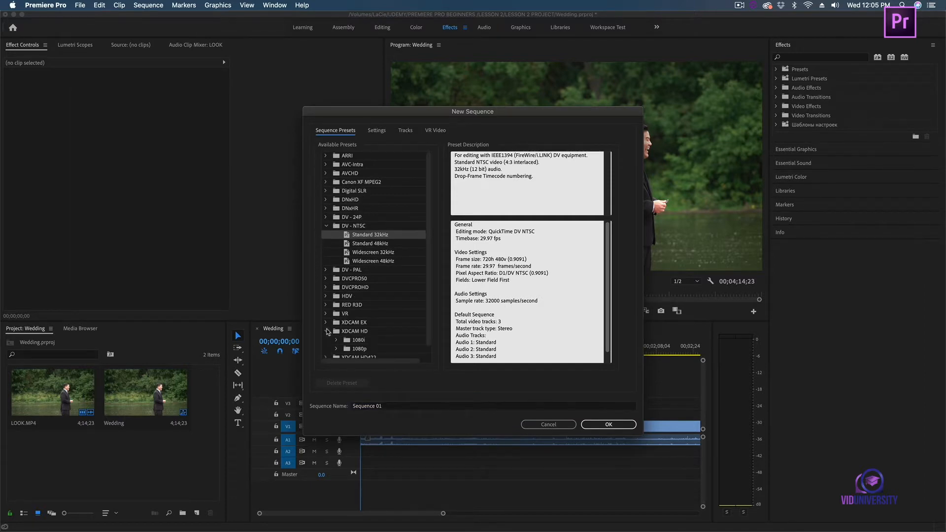
pyautogui.click(326, 331)
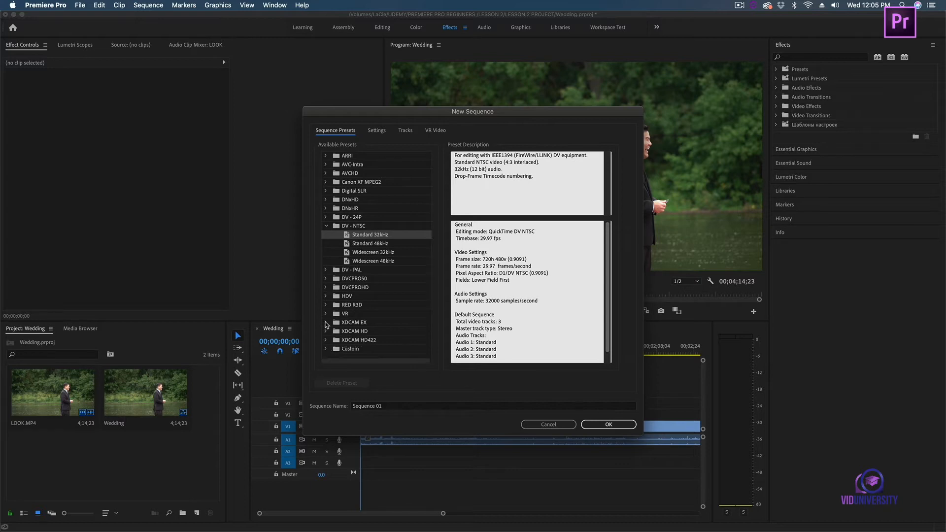
pyautogui.click(326, 305)
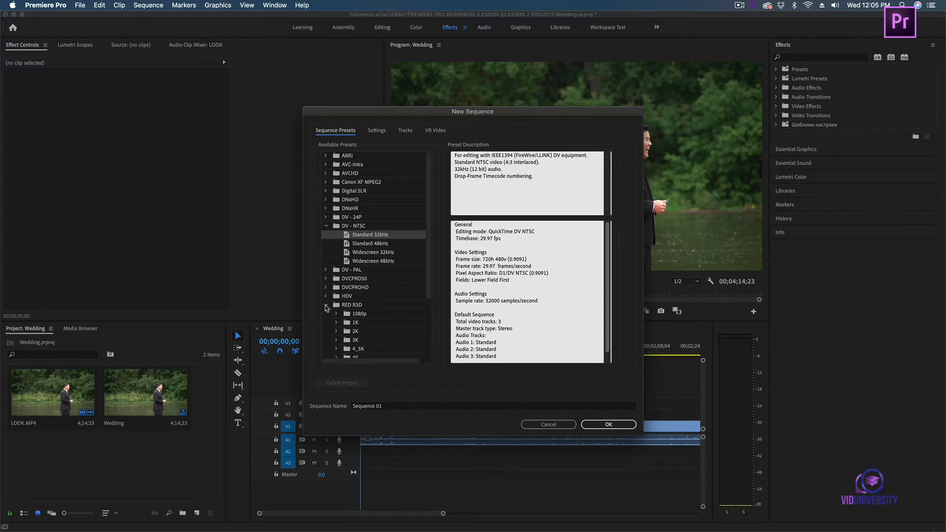
pyautogui.scroll(-5, 328, 310)
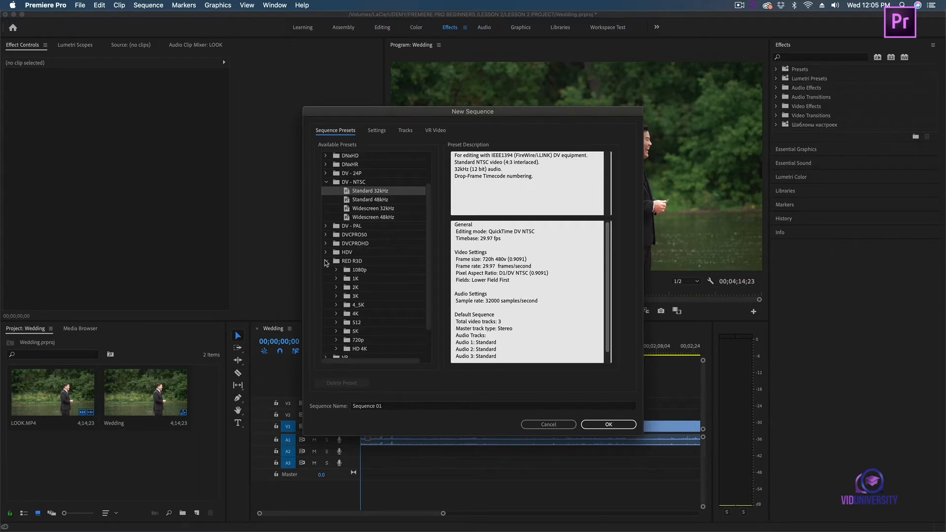
pyautogui.click(325, 265)
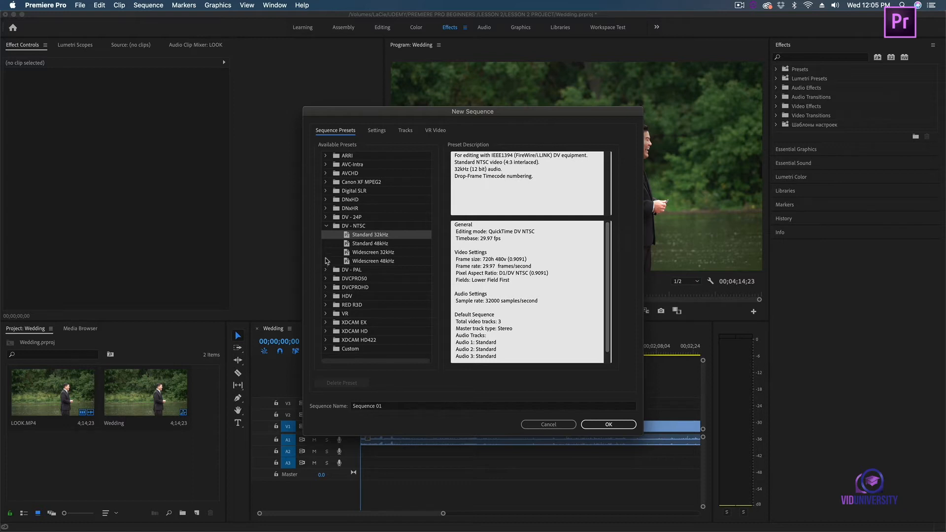
# Set the editing mode to Custom and create the new sequence with the default name Sequence 01.
pyautogui.click(375, 132)
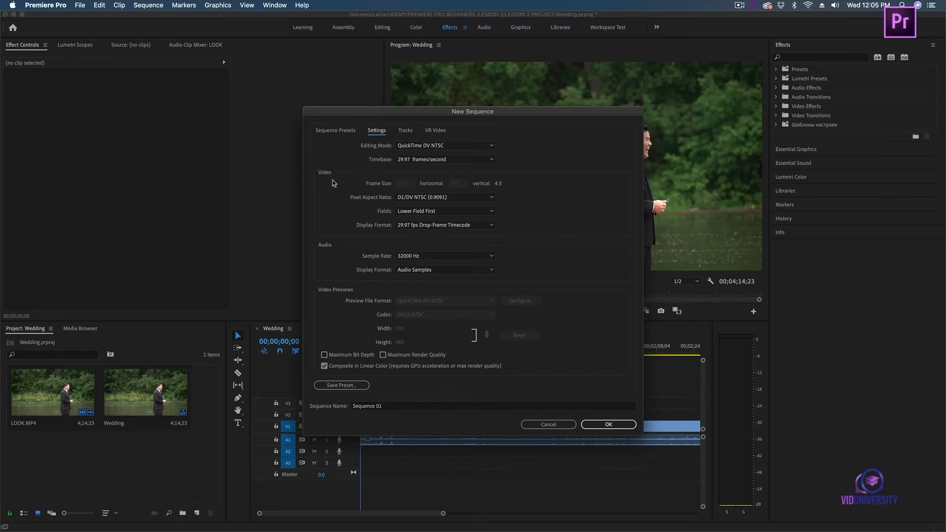
pyautogui.click(490, 147)
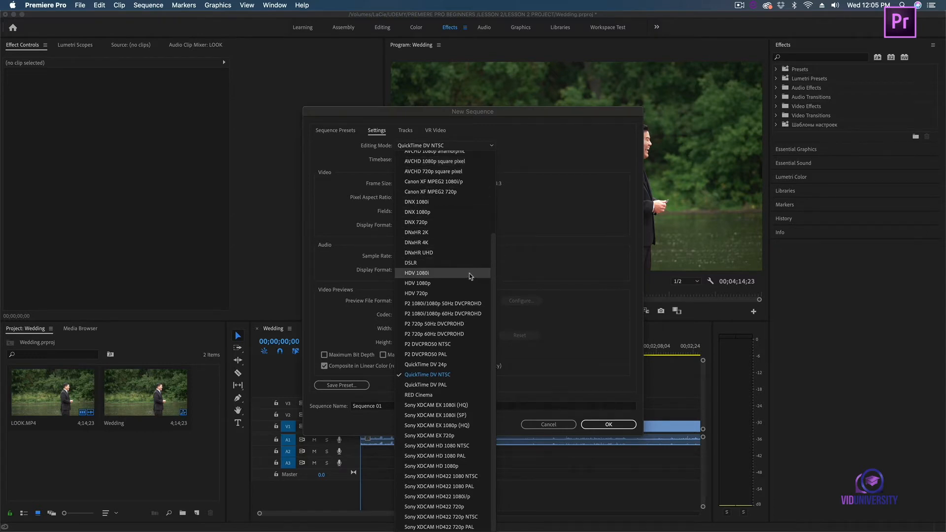
pyautogui.scroll(5, 471, 276)
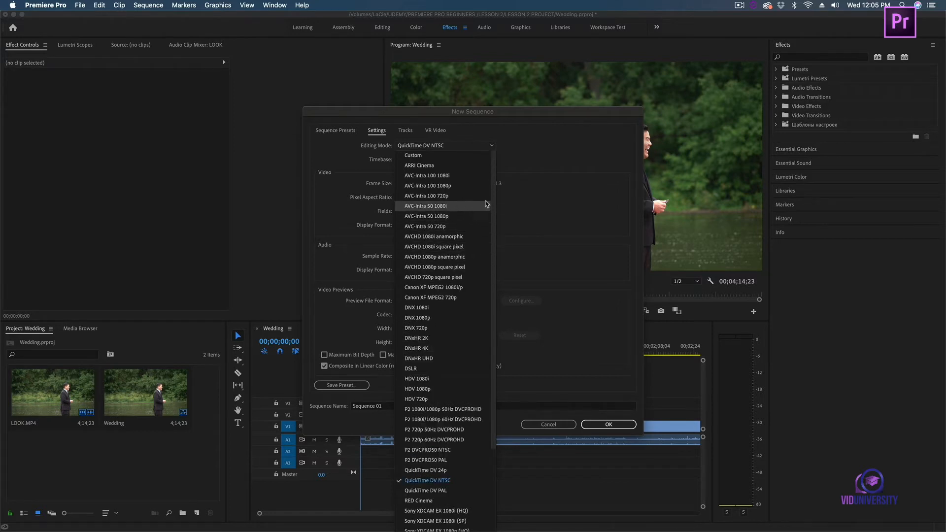
pyautogui.click(487, 158)
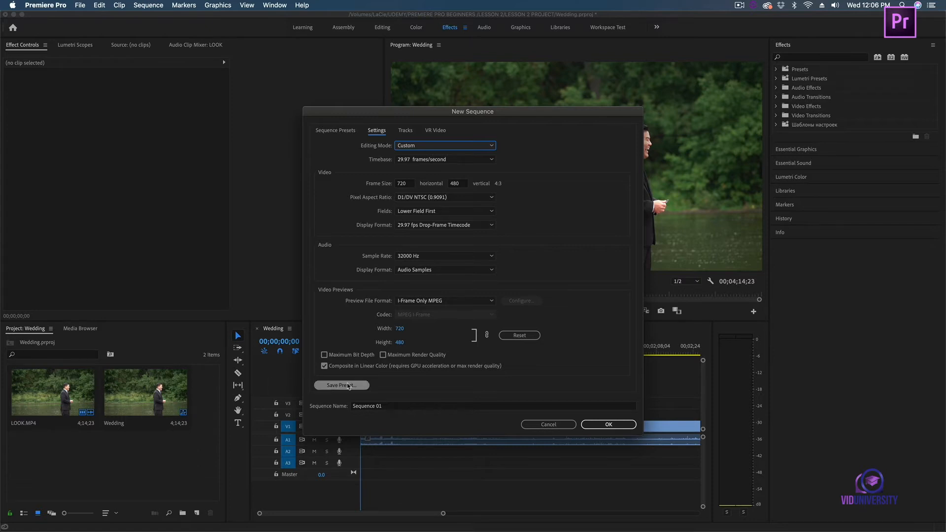
pyautogui.click(588, 424)
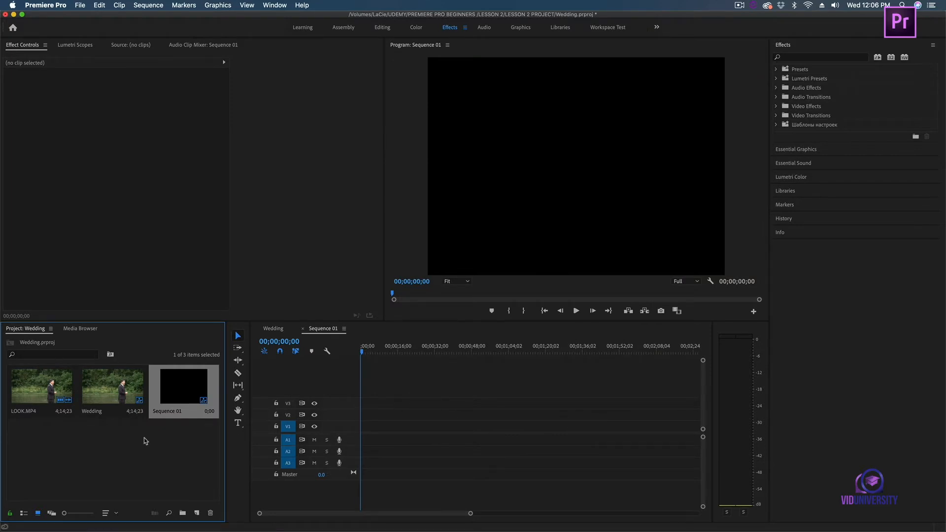
# View the Wedding sequence in the timeline, and return to Sequence 01.
pyautogui.click(121, 388)
pyautogui.doubleClick(120, 389)
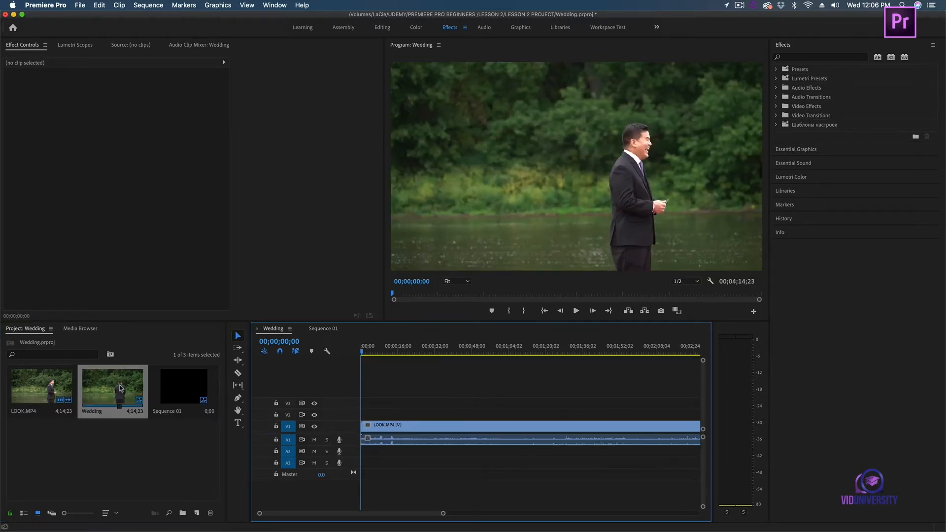
pyautogui.doubleClick(170, 392)
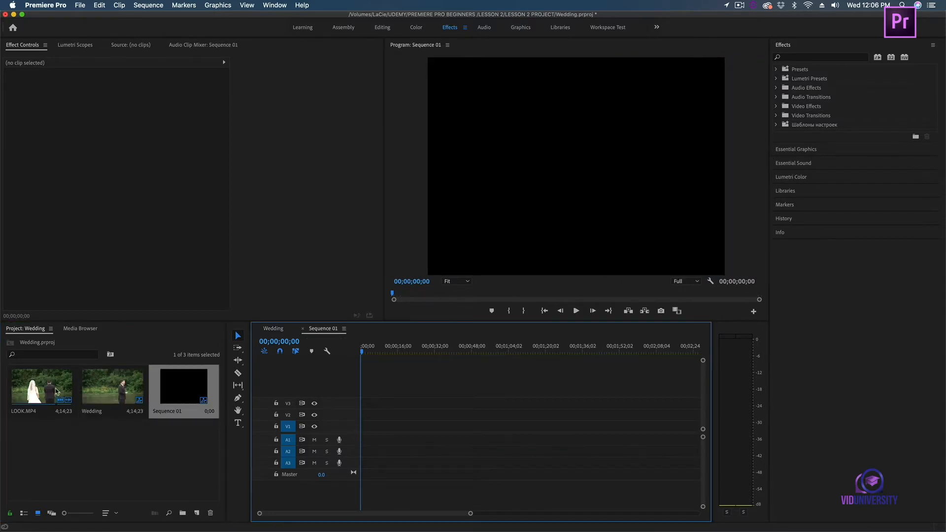
# Add LOOK.MP4 at the start of track V2 in Sequence 01, changing the sequence settings to match the clip.
pyautogui.moveTo(53, 391); pyautogui.dragTo(366, 421)
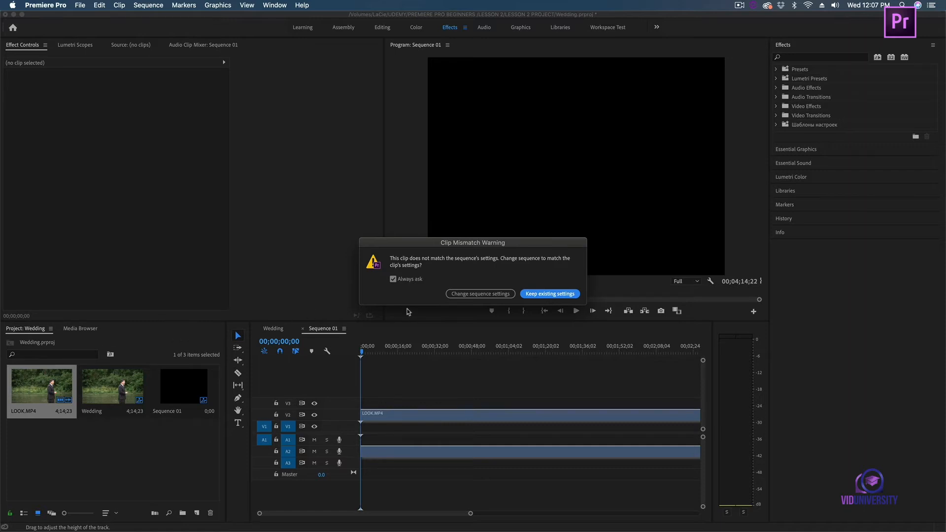
pyautogui.click(495, 294)
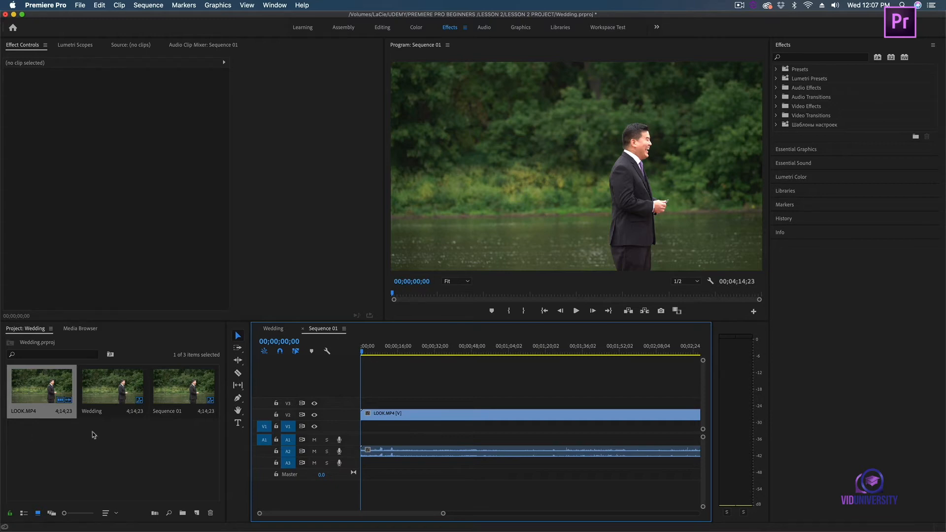
# Open LOOK.MP4 in the Source monitor and delete the full-length clip from Sequence 01.
pyautogui.click(53, 396)
pyautogui.doubleClick(51, 396)
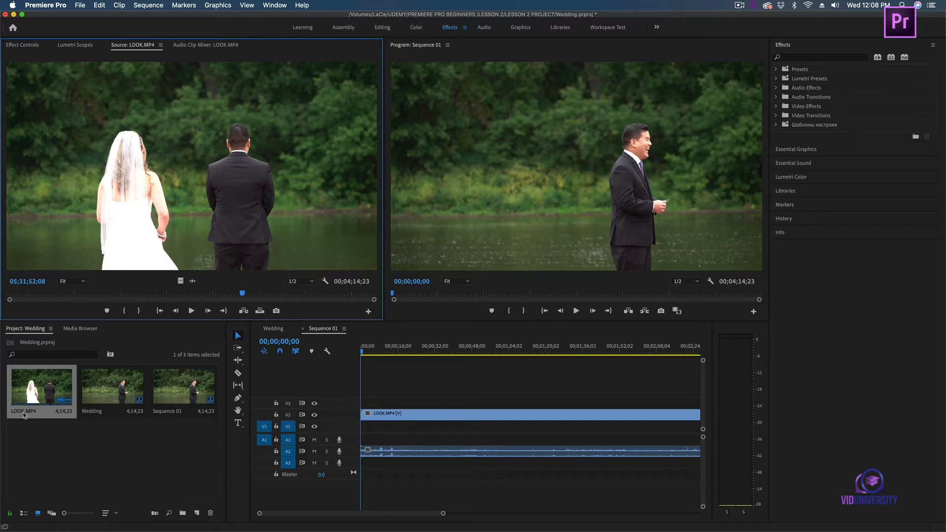
pyautogui.click(383, 414)
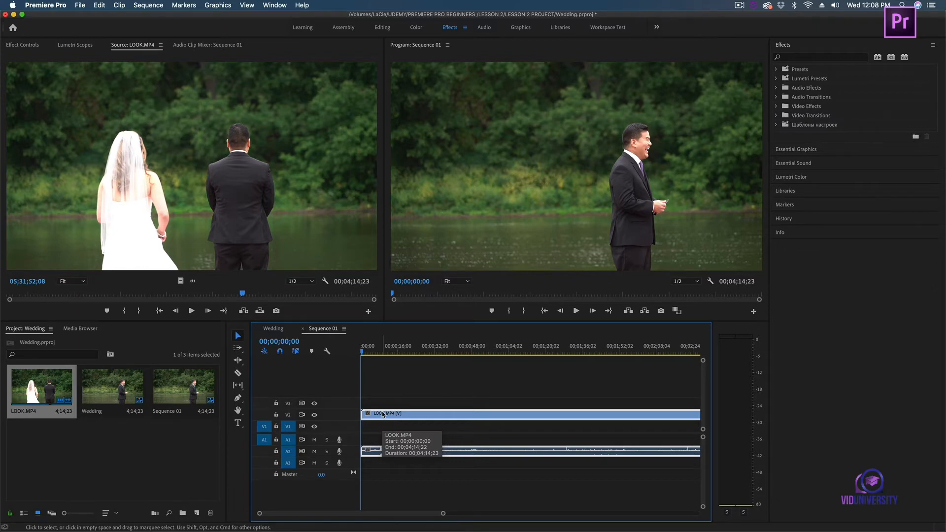
pyautogui.press('Delete')
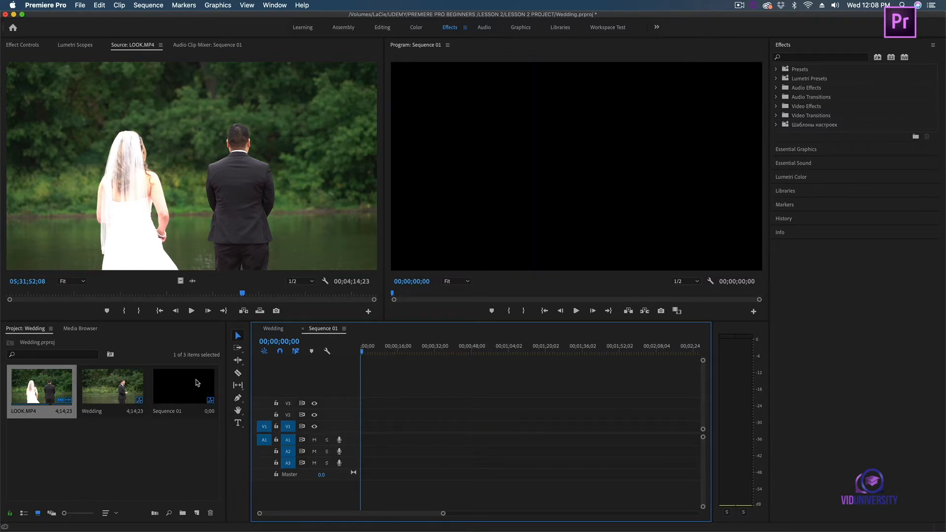
# Mark the source clip's In point at 05;31;34;08 and its Out point at 05;32;03;12.
pyautogui.moveTo(242, 295); pyautogui.dragTo(216, 297)
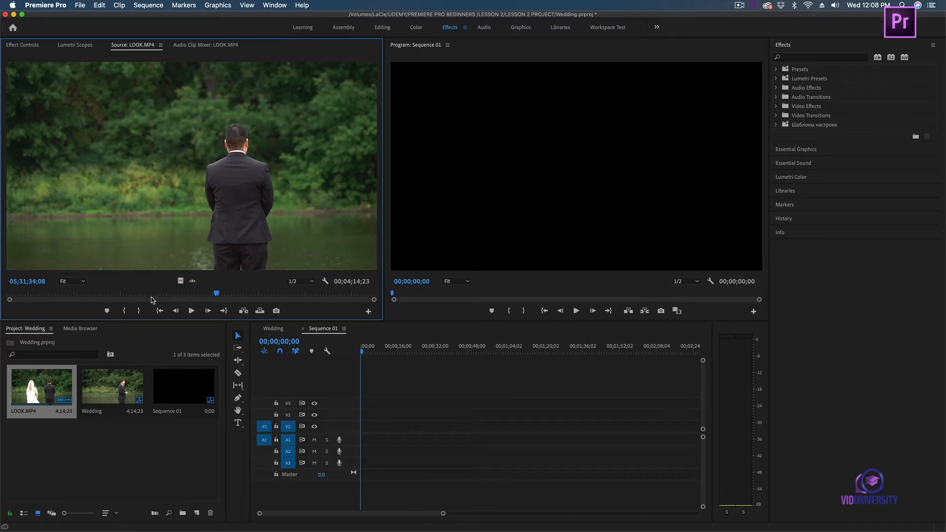
pyautogui.click(124, 310)
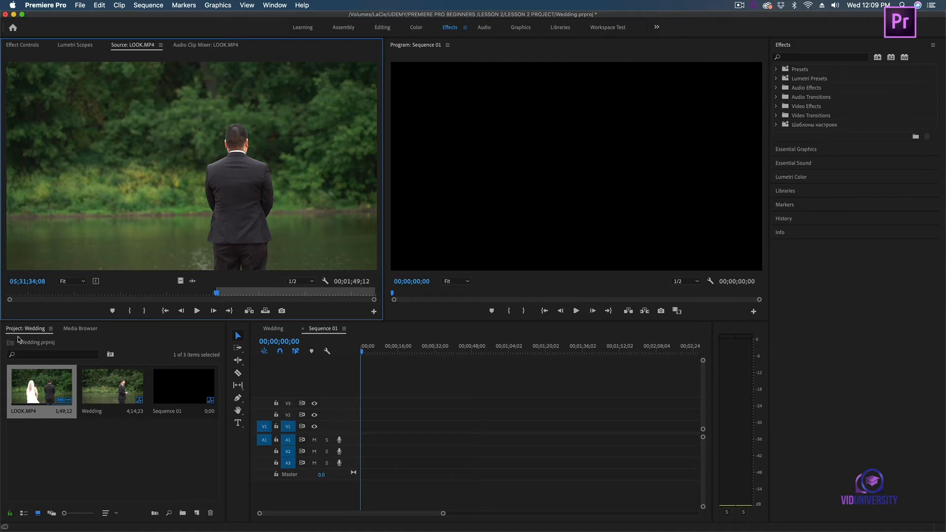
pyautogui.click(259, 292)
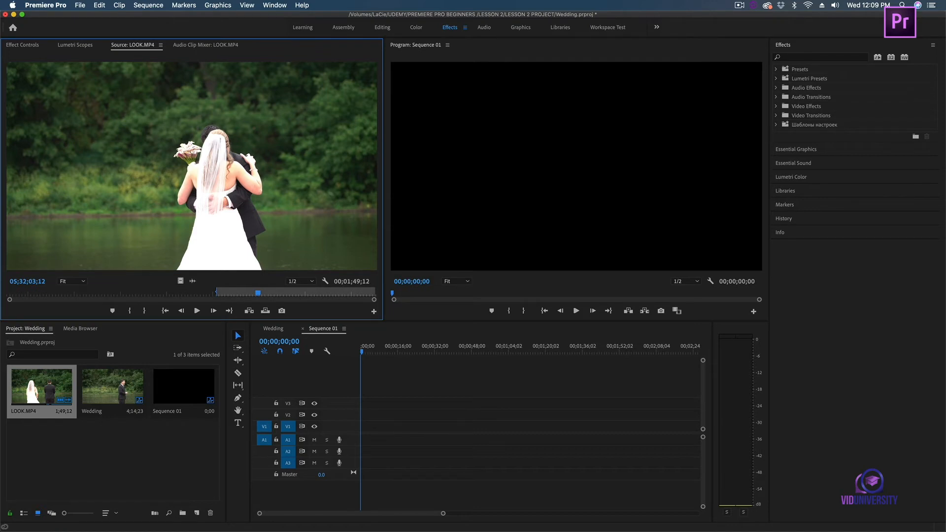
pyautogui.click(145, 313)
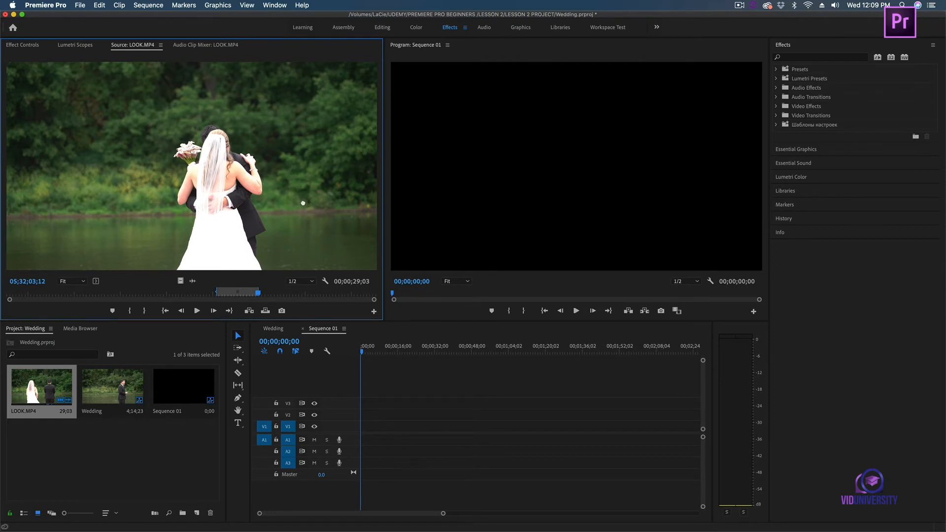
# Place the marked LOOK.MP4 section on track V2 of Sequence 01 and shift it to start at about 00;00;15;12.
pyautogui.moveTo(332, 249); pyautogui.dragTo(369, 415)
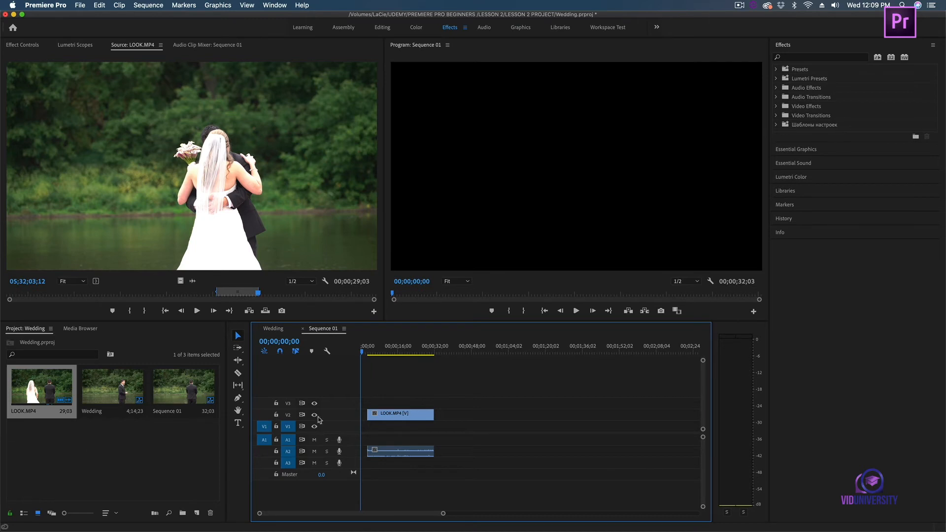
pyautogui.moveTo(409, 413); pyautogui.dragTo(436, 422)
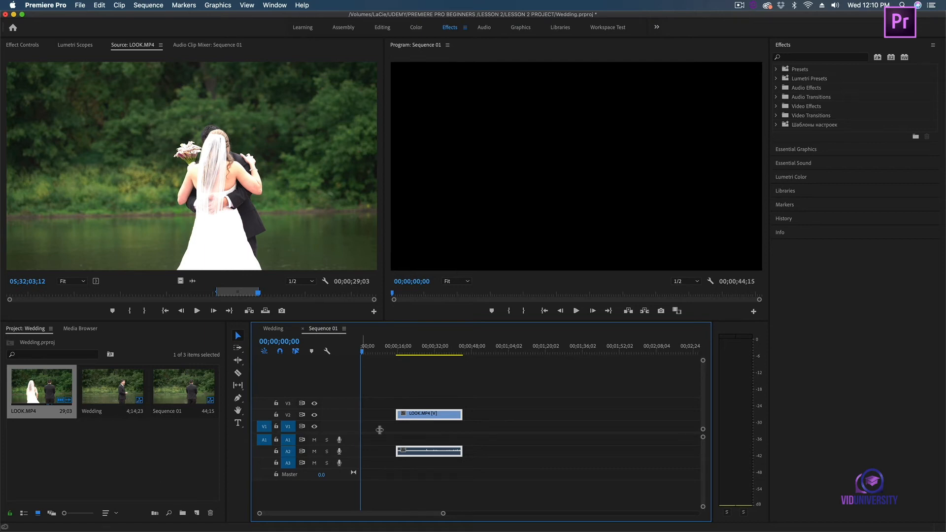
# Split the LOOK.MP4 clip in the timeline at 00;00;40;11 with the Razor tool, and return to the Selection tool.
pyautogui.click(454, 352)
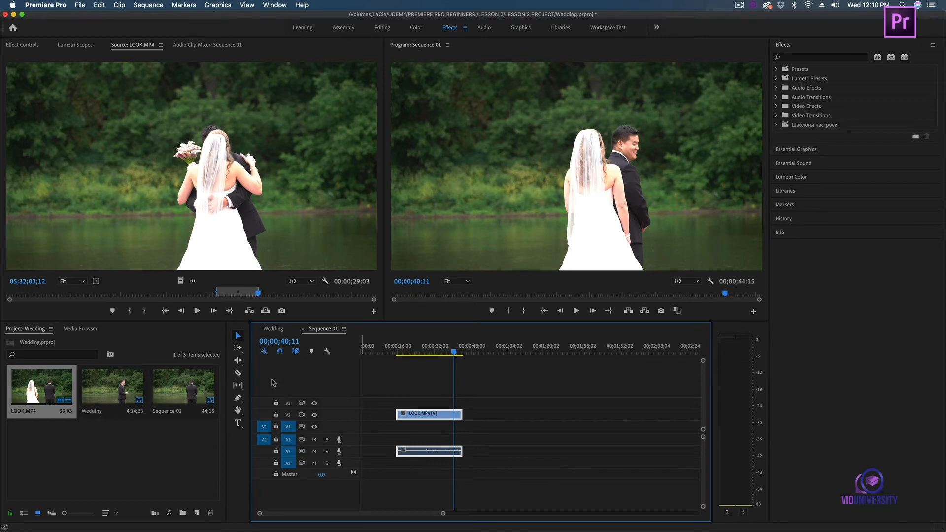
pyautogui.click(239, 376)
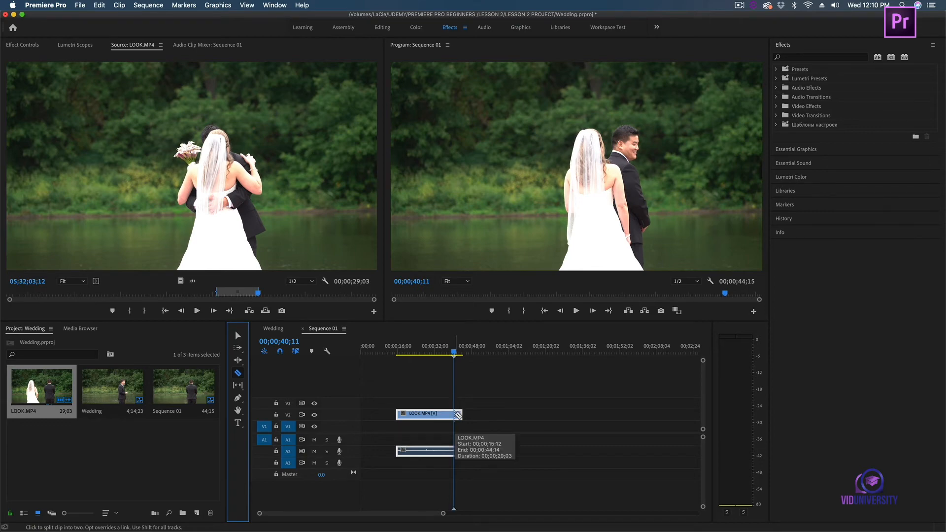
pyautogui.click(457, 415)
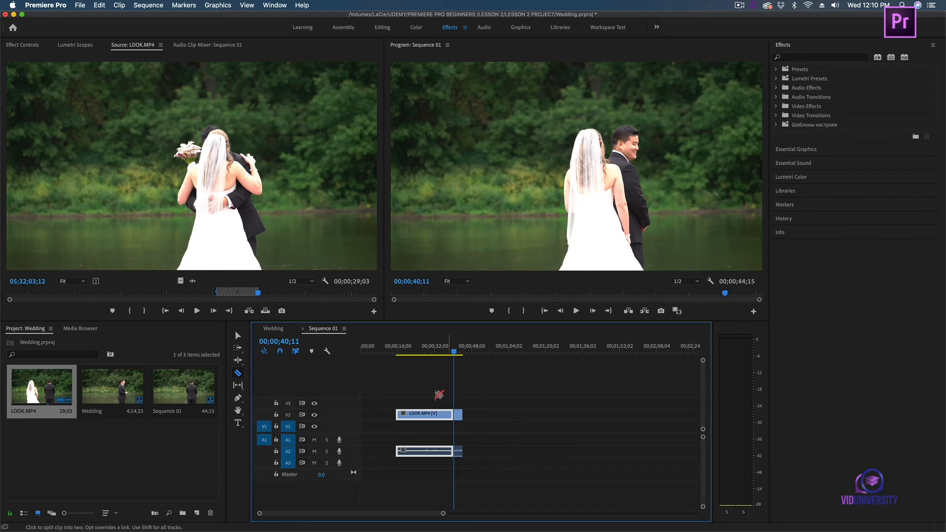
pyautogui.click(238, 337)
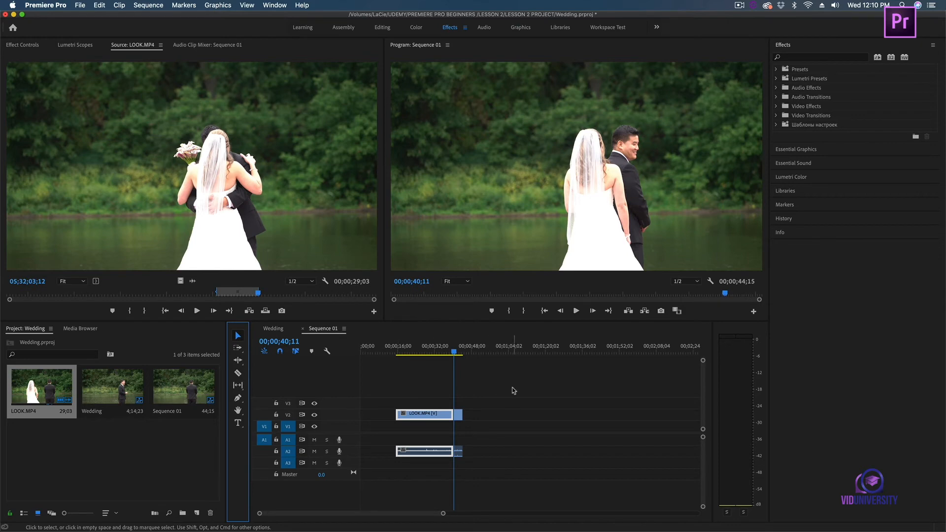
# Delete the short LOOK.MP4 piece after the cut, and undo that deletion.
pyautogui.click(460, 416)
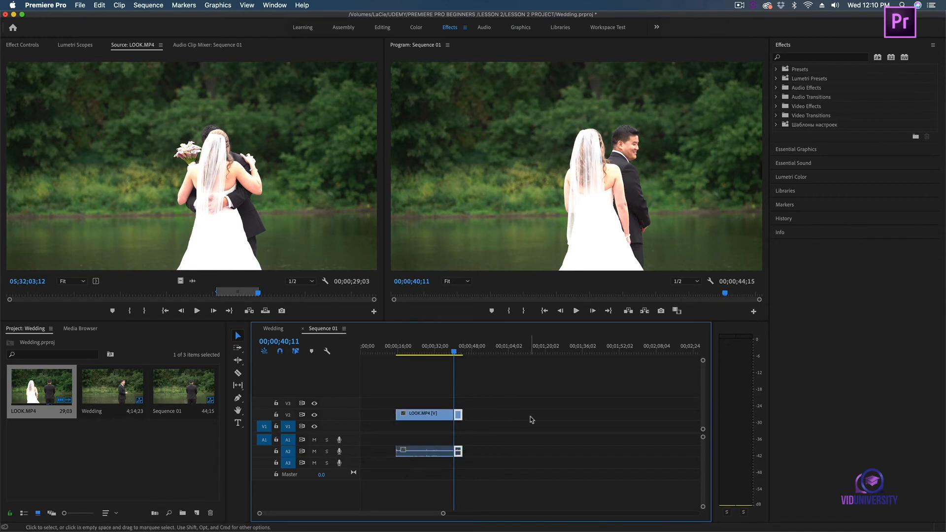
pyautogui.press('Delete')
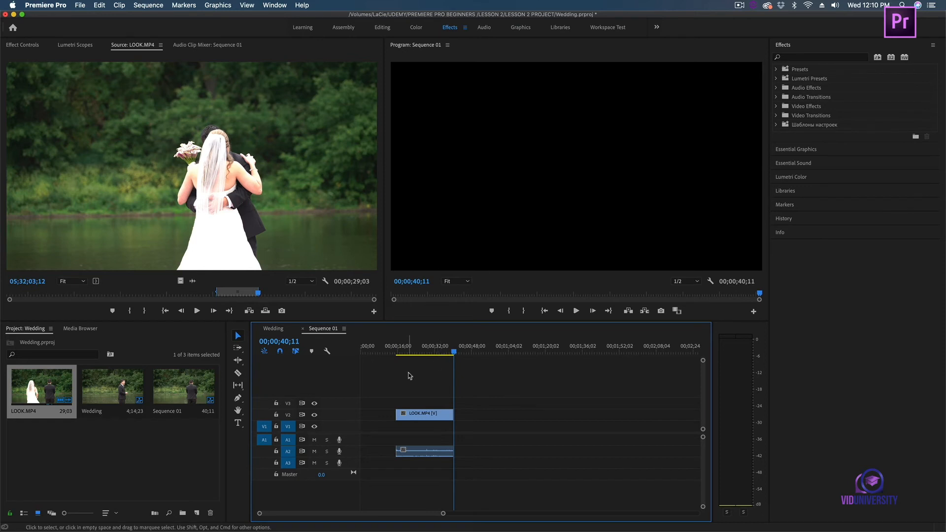
pyautogui.click(100, 5)
pyautogui.click(108, 16)
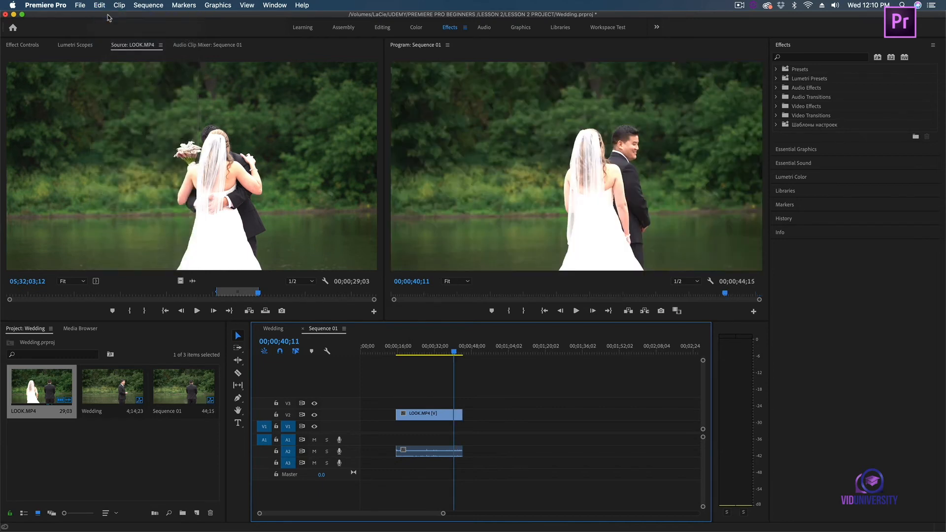
# Delete the short LOOK.MP4 piece after the cut and extend the end of the remaining clip by 14 seconds.
pyautogui.click(461, 415)
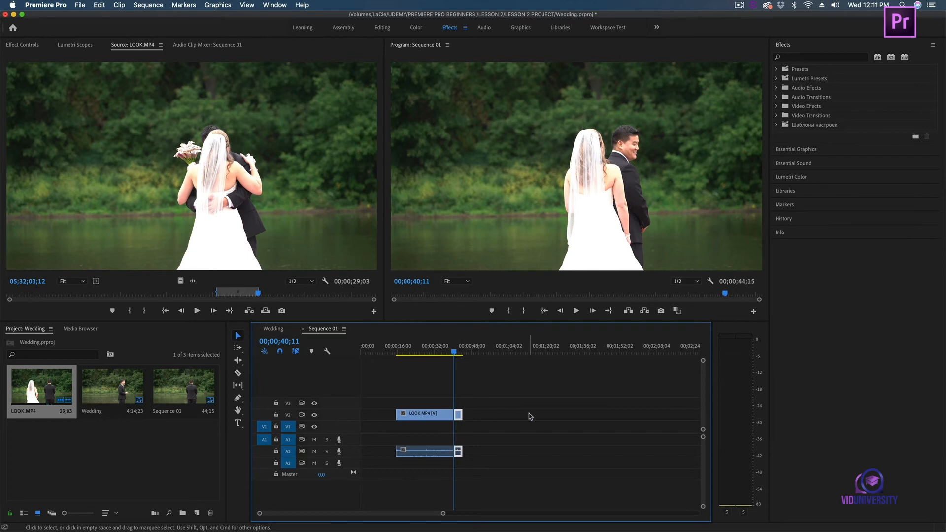
pyautogui.press('e')
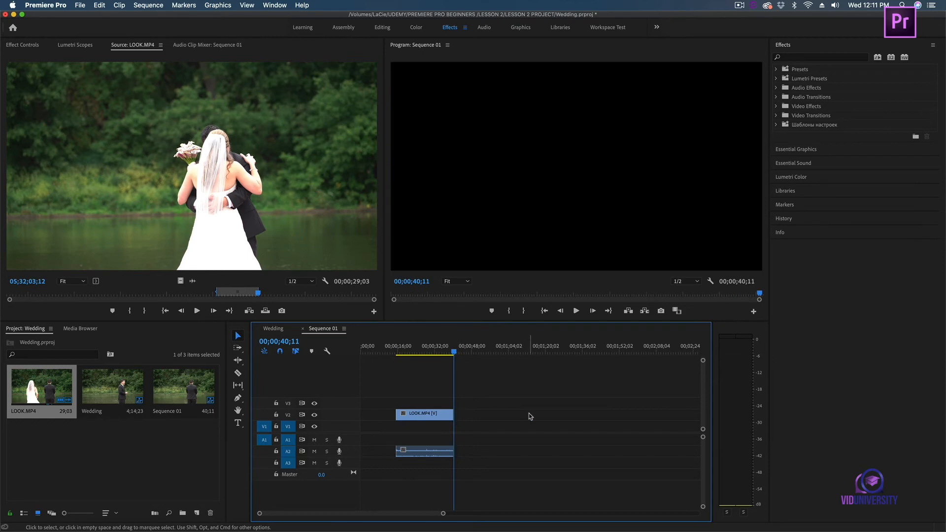
pyautogui.click(451, 415)
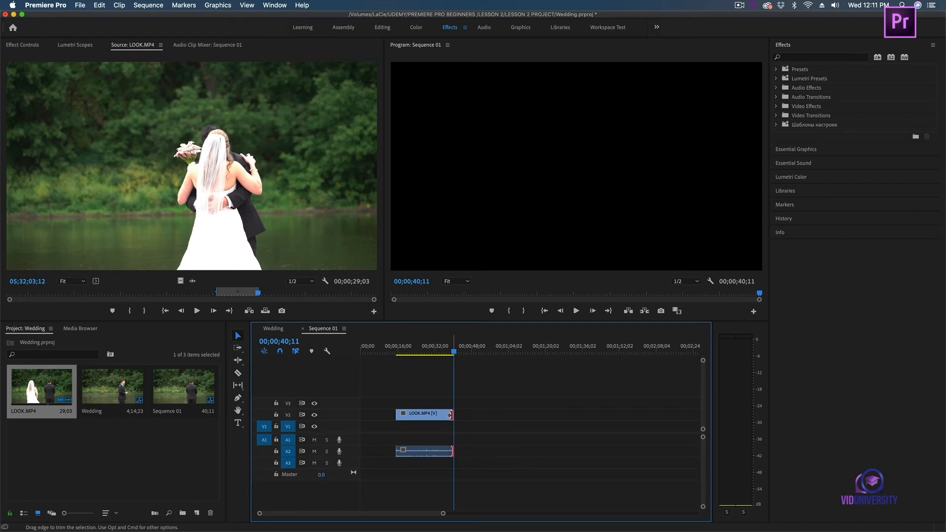
pyautogui.moveTo(451, 416); pyautogui.dragTo(483, 415)
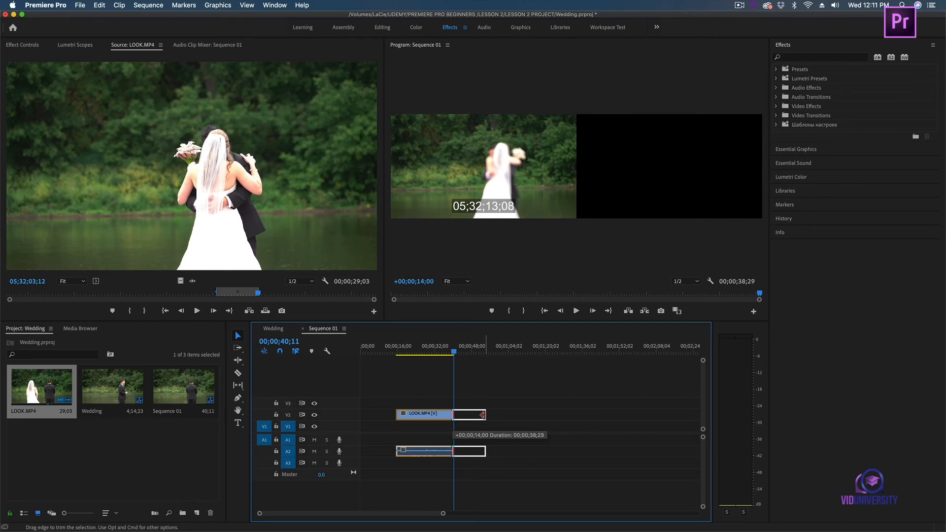
pyautogui.moveTo(483, 415); pyautogui.dragTo(484, 415)
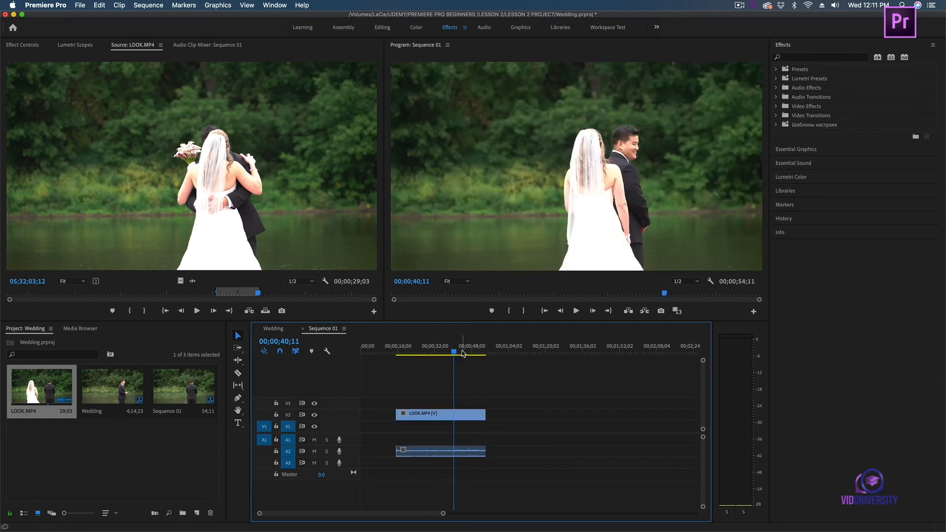
# Play Sequence 01 across the extended part of the LOOK.MP4 clip and from its beginning, and stop playback.
pyautogui.press('space')
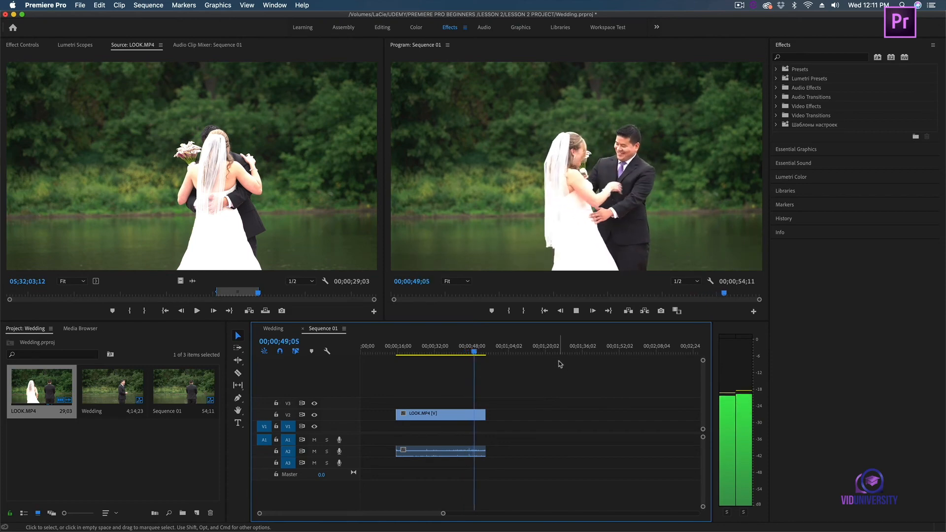
pyautogui.click(576, 314)
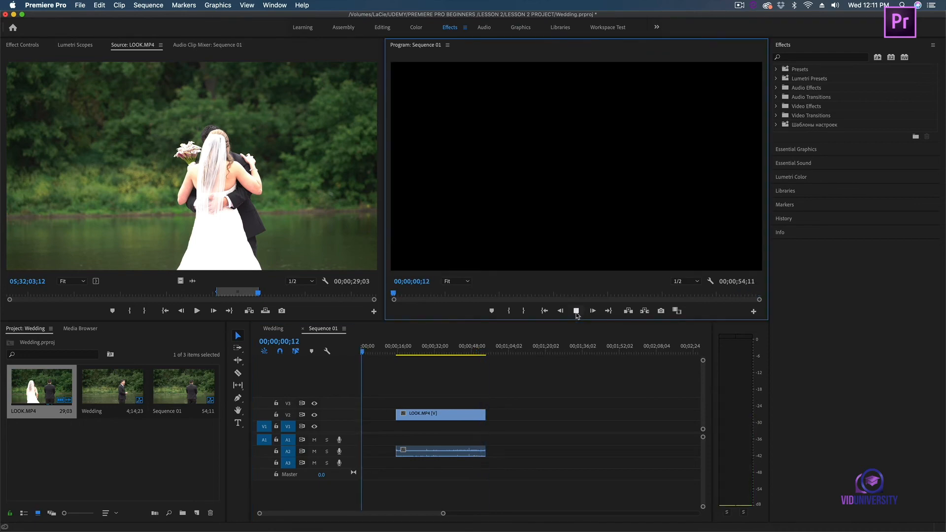
pyautogui.click(576, 313)
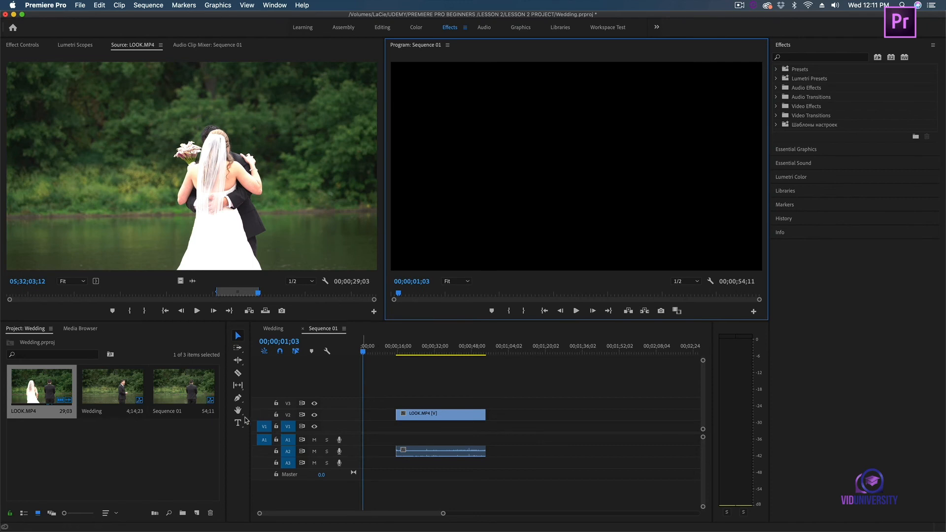
# Try to move along the Sequence 01 timeline with the Hand tool, and return to the Selection tool.
pyautogui.click(238, 411)
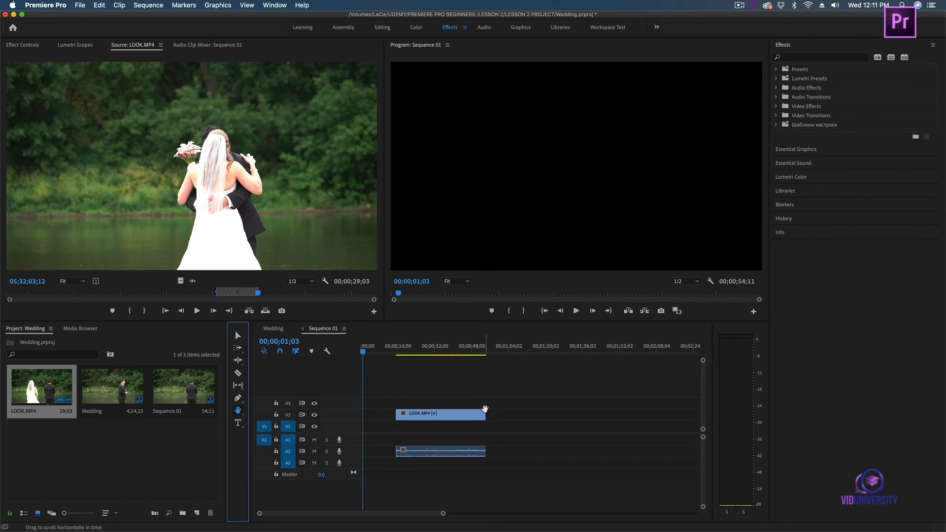
pyautogui.click(485, 412)
pyautogui.moveTo(439, 416); pyautogui.dragTo(542, 419)
pyautogui.moveTo(427, 420); pyautogui.dragTo(475, 426)
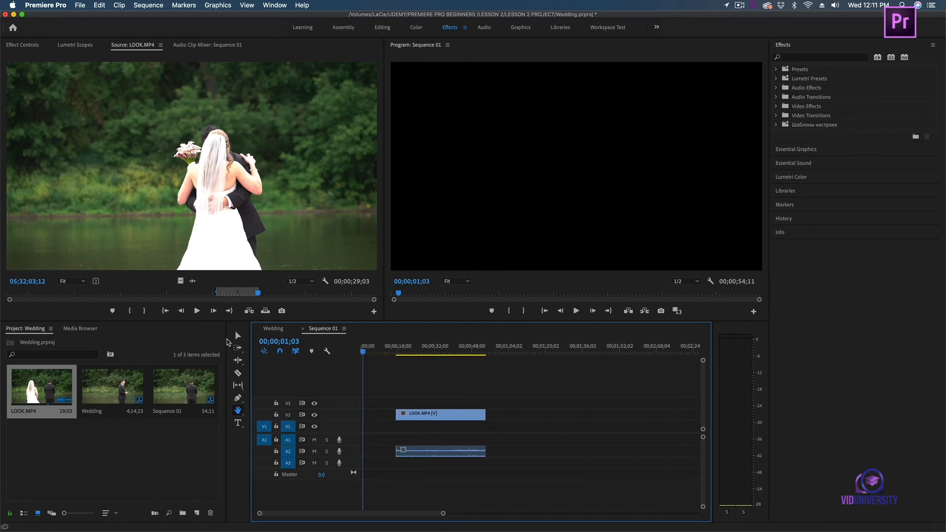
pyautogui.click(238, 336)
# Add the text "Bride and Groom" with the Type tool in a wide box over the upper-left picture area at 00;00;32;05.
pyautogui.click(436, 351)
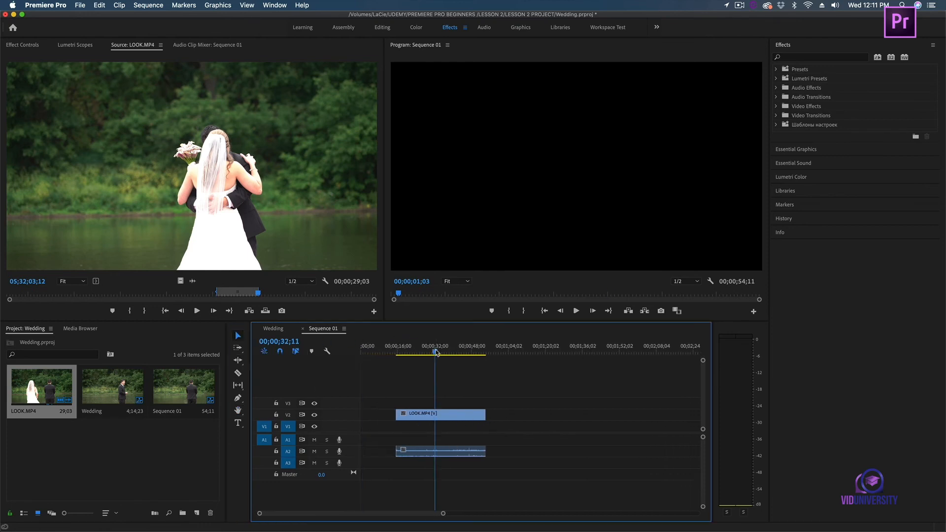
pyautogui.moveTo(436, 350); pyautogui.dragTo(435, 350)
pyautogui.click(238, 423)
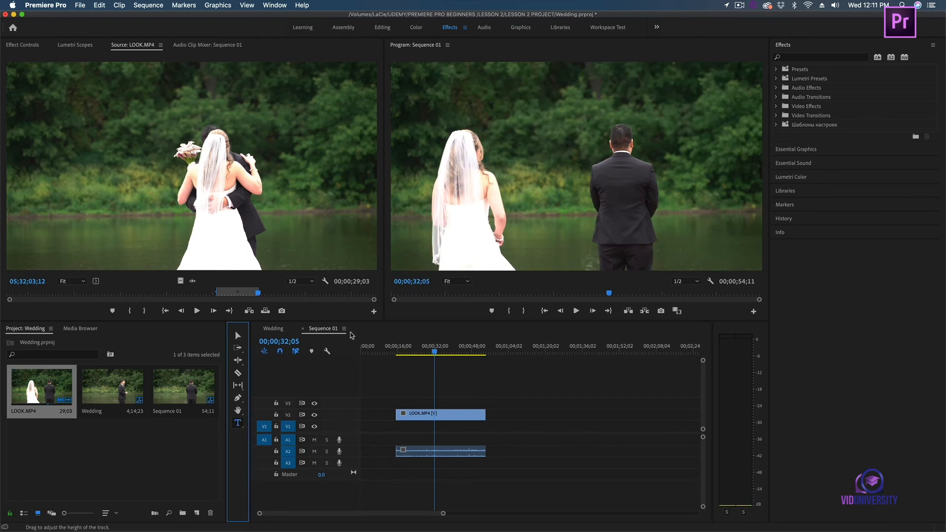
pyautogui.click(396, 72)
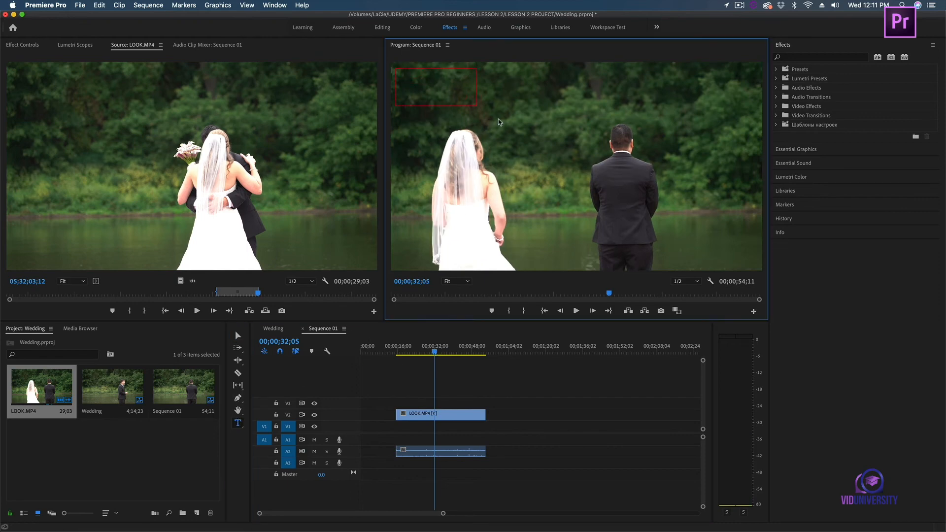
pyautogui.moveTo(498, 120); pyautogui.dragTo(633, 116)
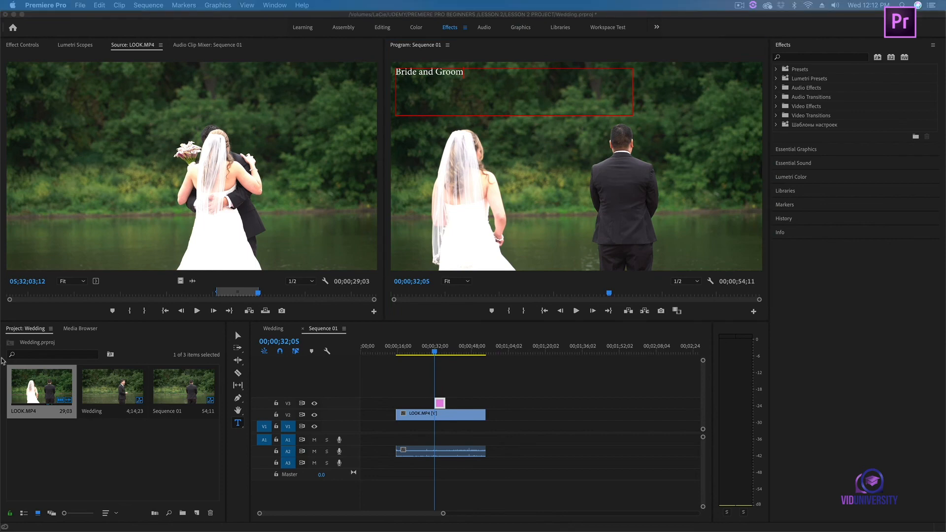
# Extend both ends of the Bride and Groom title clip on V3 to match the full length of the LOOK.MP4 clip.
pyautogui.click(238, 337)
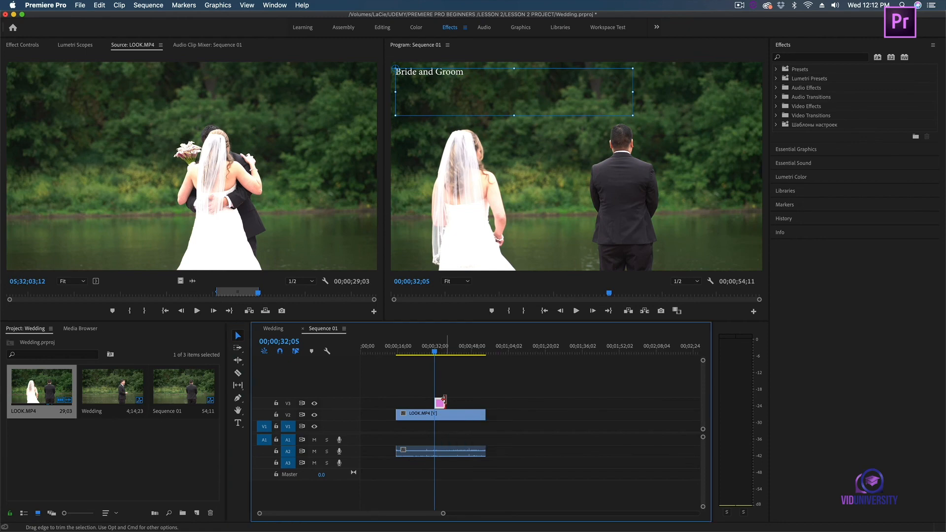
pyautogui.moveTo(444, 400); pyautogui.dragTo(401, 405)
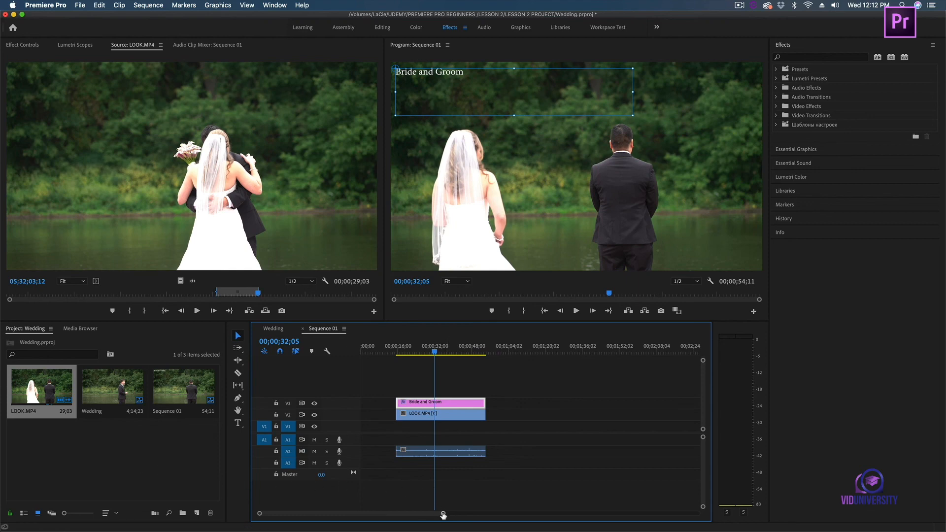
# Zoom the timeline in horizontally around the LOOK.MP4 and title clips, and enlarge the height of the video and audio tracks.
pyautogui.moveTo(444, 515); pyautogui.dragTo(502, 516)
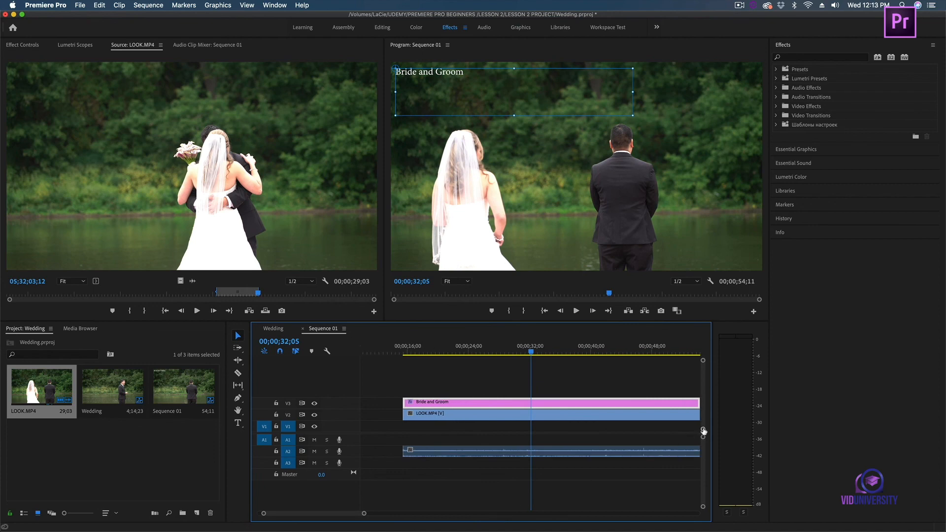
pyautogui.moveTo(703, 432); pyautogui.dragTo(703, 428)
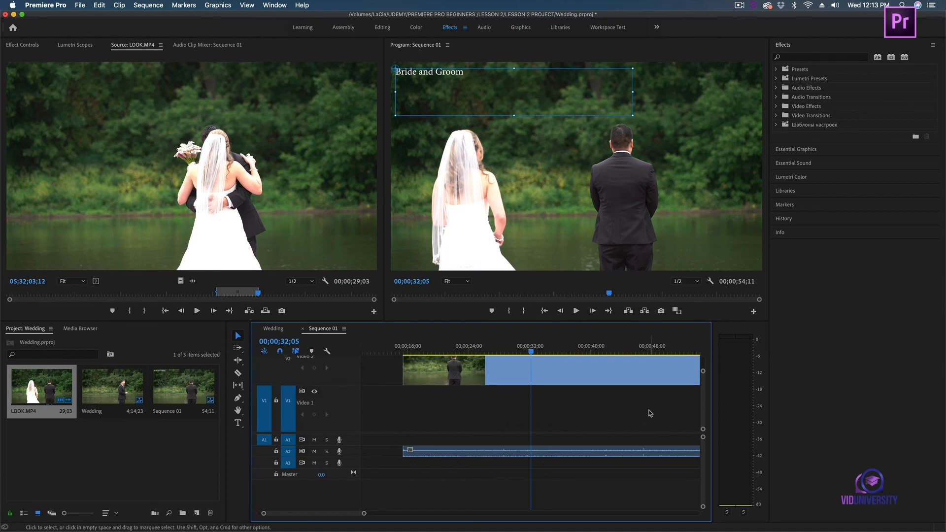
pyautogui.scroll(3, 649, 410)
pyautogui.scroll(1, 648, 411)
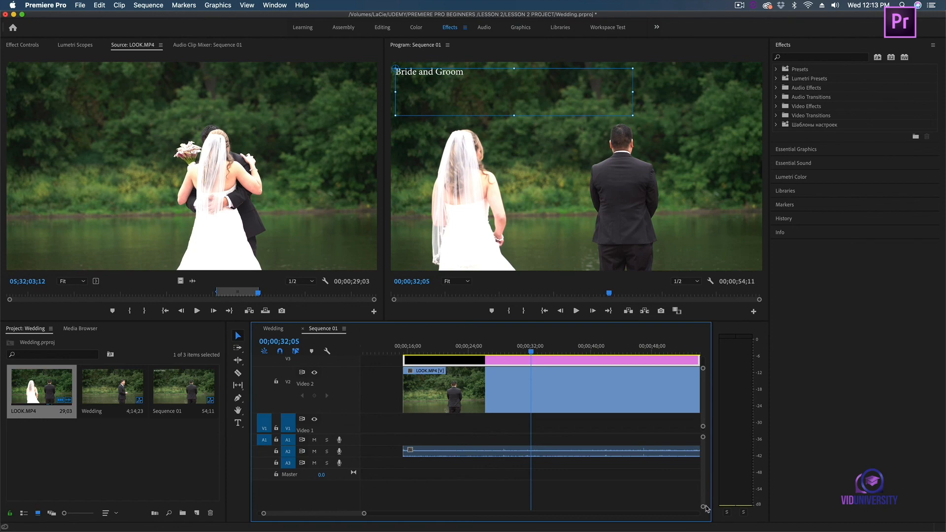
pyautogui.moveTo(703, 507); pyautogui.dragTo(704, 501)
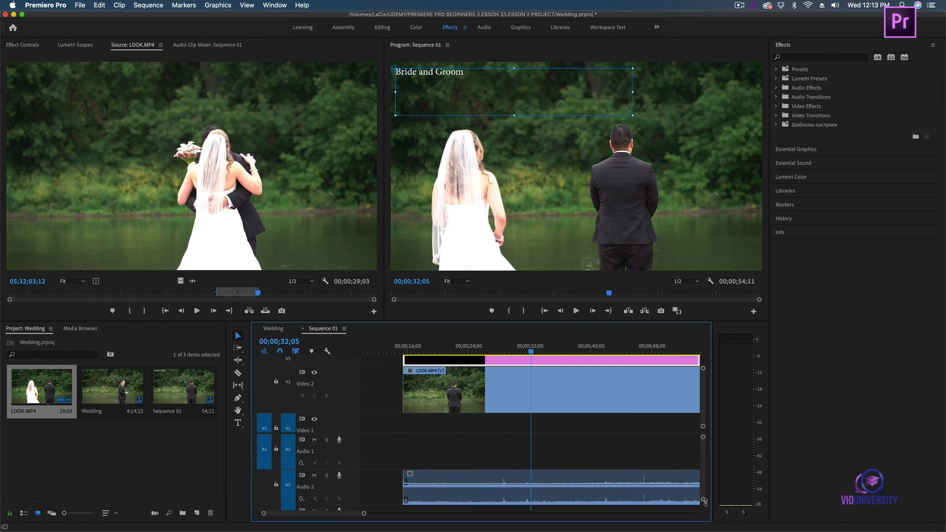